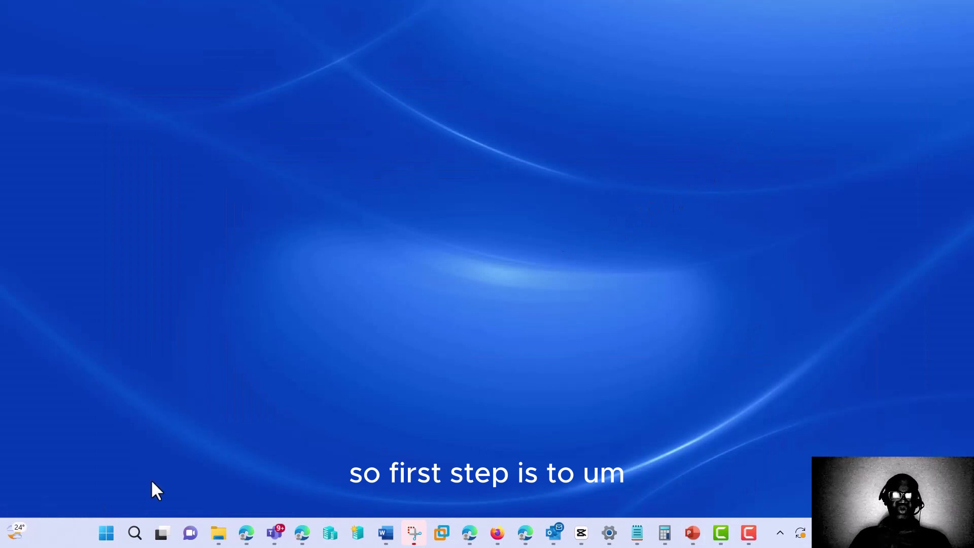
# Step: Search the Start menu for 'control' and launch Control Panel
pyautogui.click(106, 534)
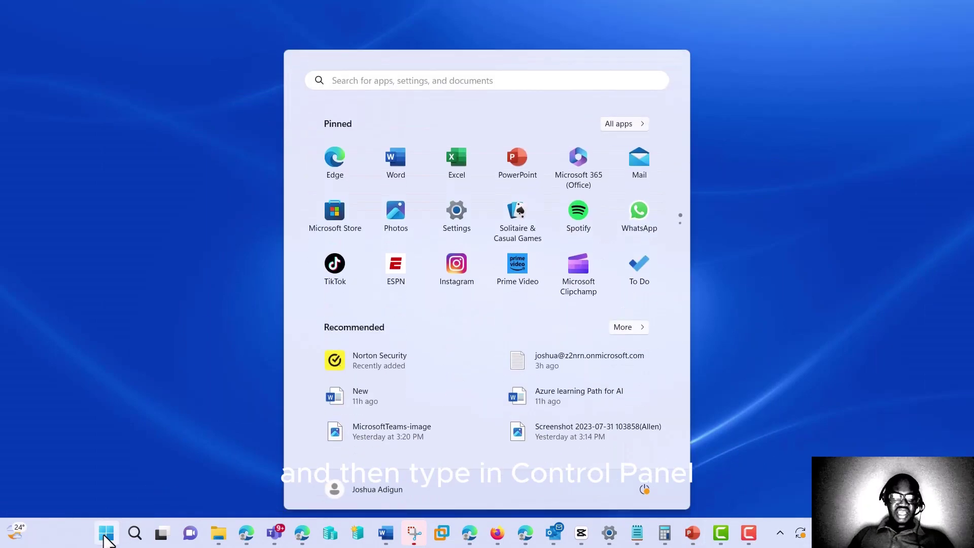
pyautogui.write('control')
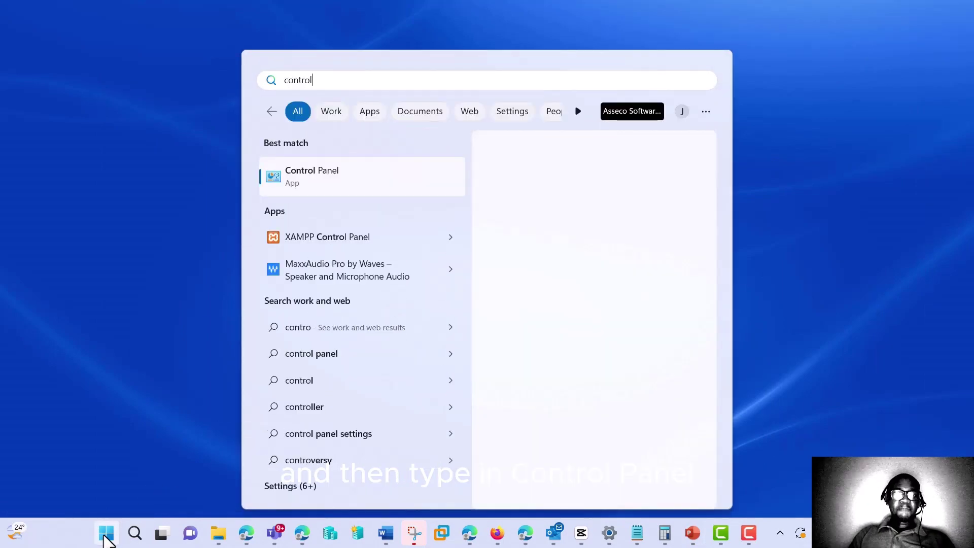
pyautogui.click(105, 534)
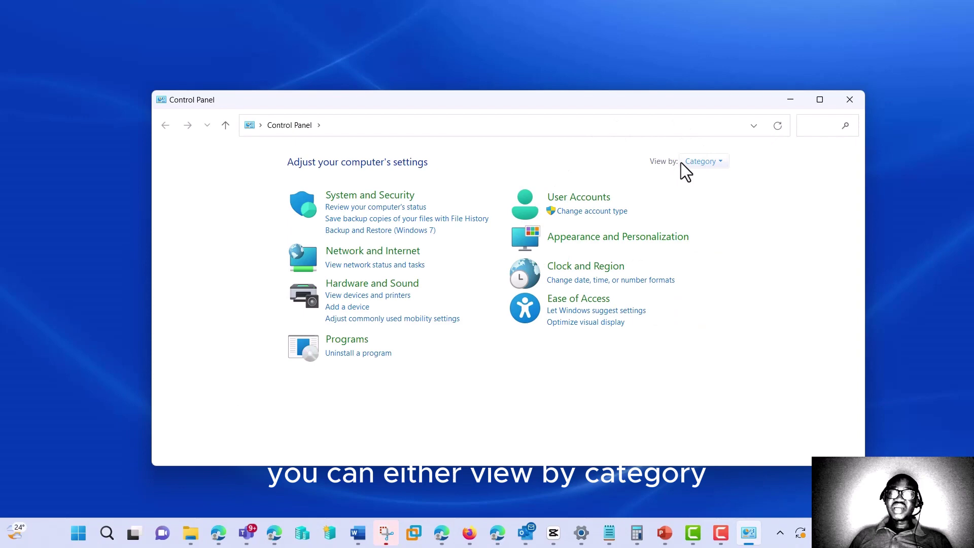
# Step: Switch the Control Panel View by setting to Large icons, then Small icons
pyautogui.click(711, 163)
pyautogui.click(701, 198)
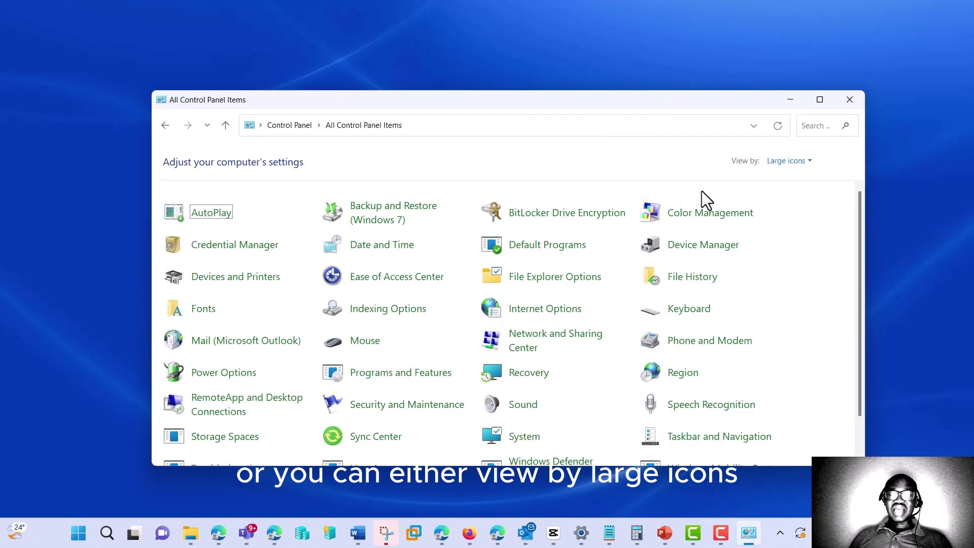
pyautogui.click(776, 161)
pyautogui.click(775, 207)
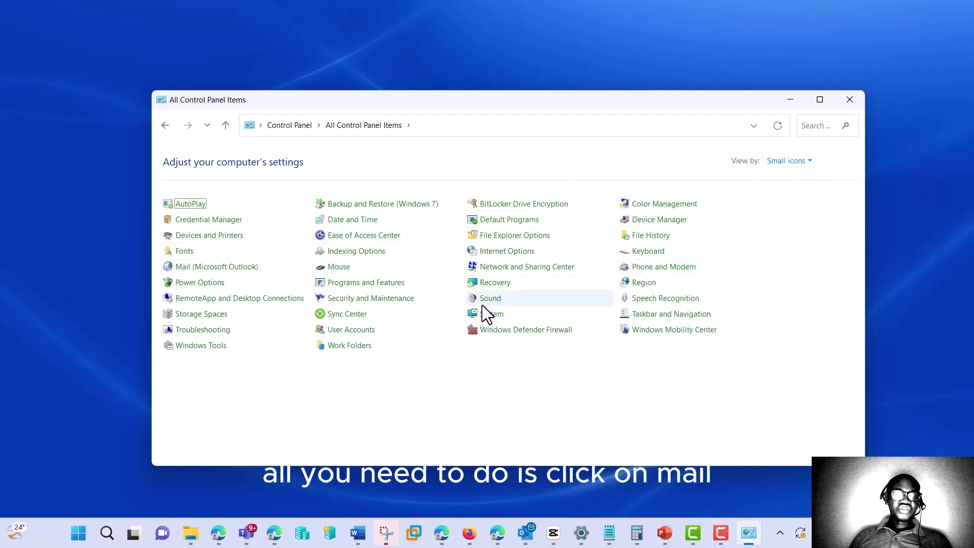
# Step: Create the Mail profile 'New' from Mail (Microsoft Outlook), skipping account setup
pyautogui.click(225, 271)
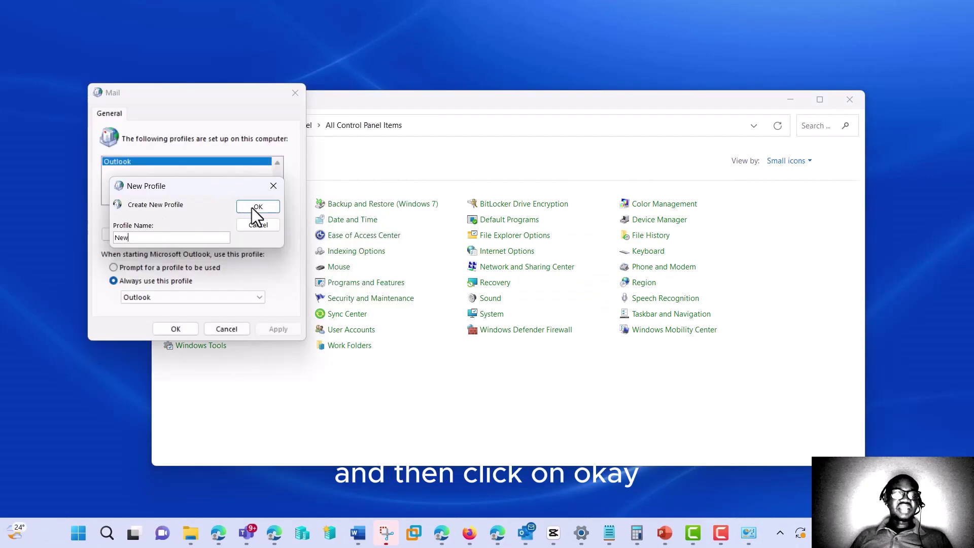
pyautogui.click(254, 207)
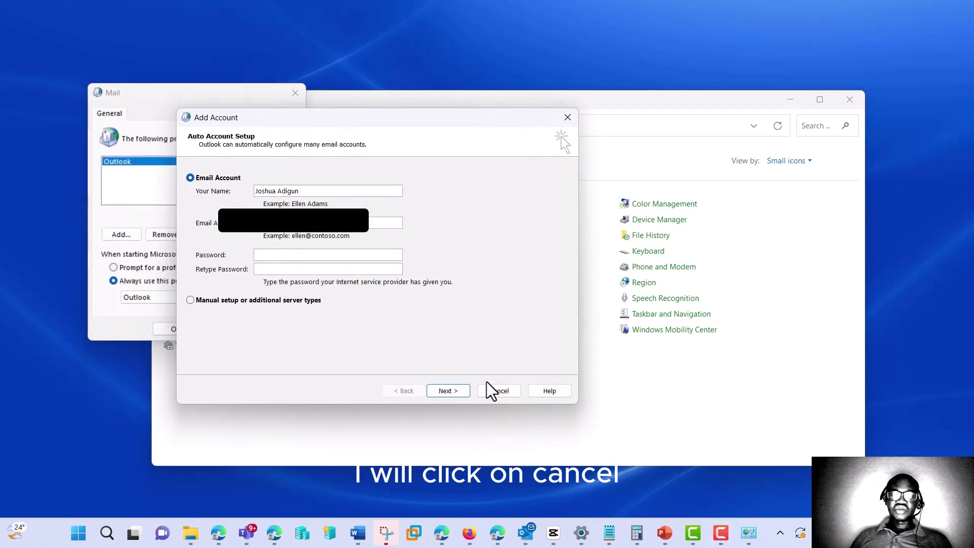
pyautogui.click(494, 390)
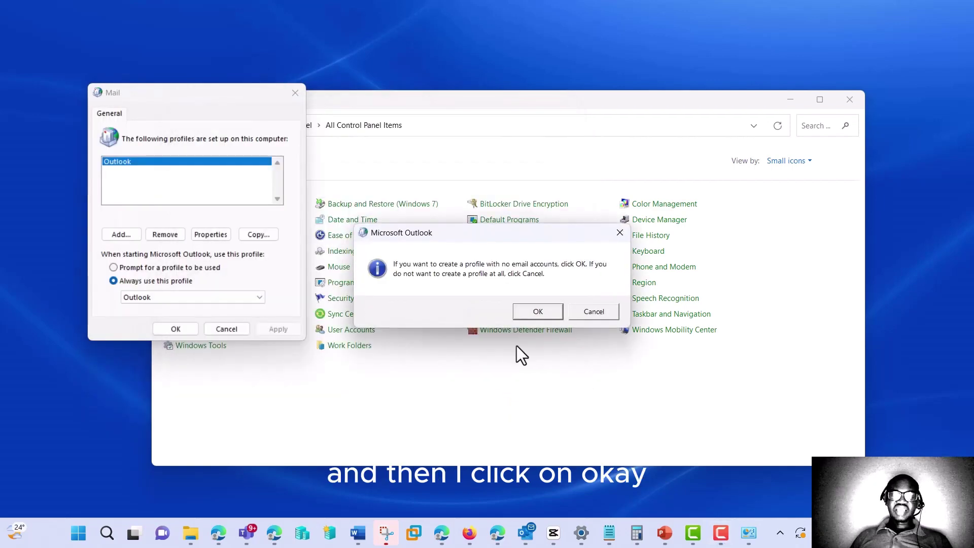
pyautogui.click(535, 312)
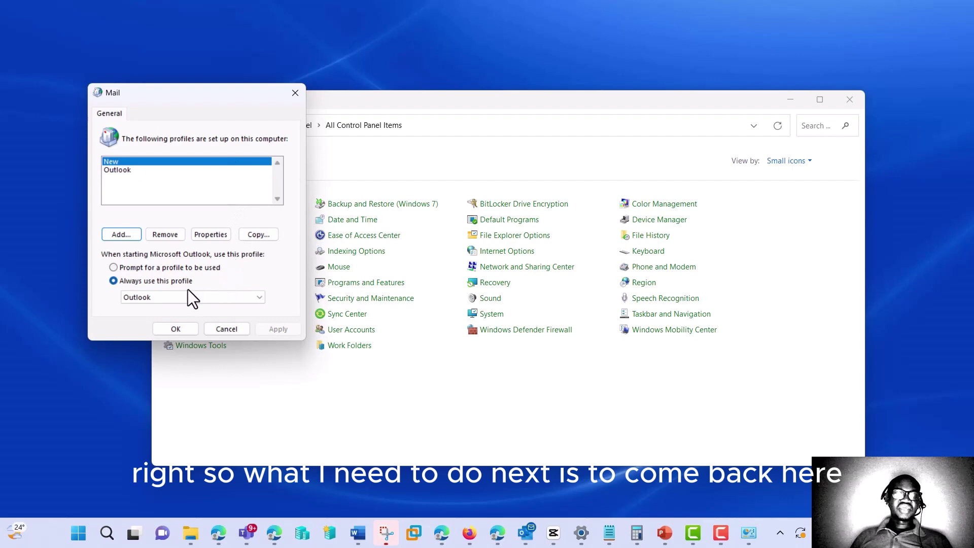
# Step: Choose 'Prompt for a profile to be used', apply it, and close Mail settings
pyautogui.click(114, 267)
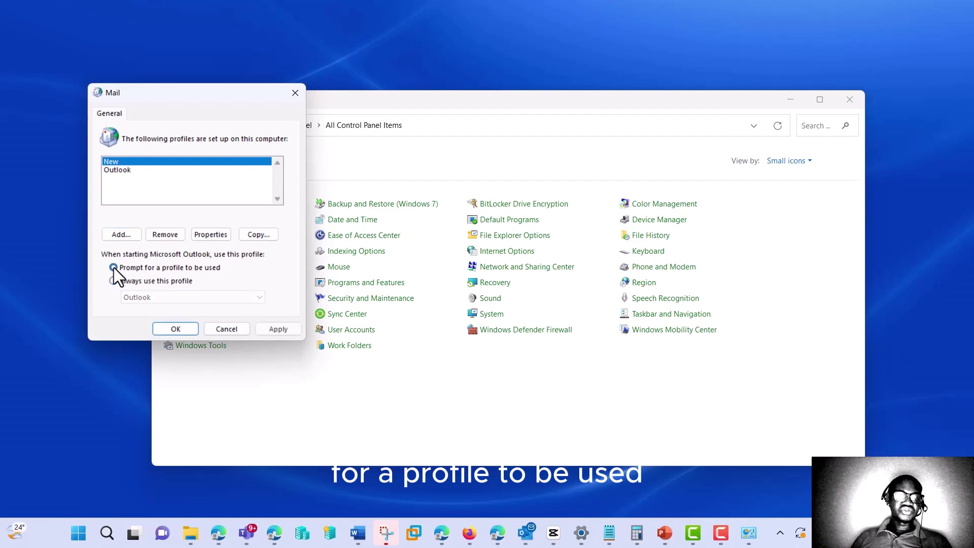
pyautogui.click(277, 329)
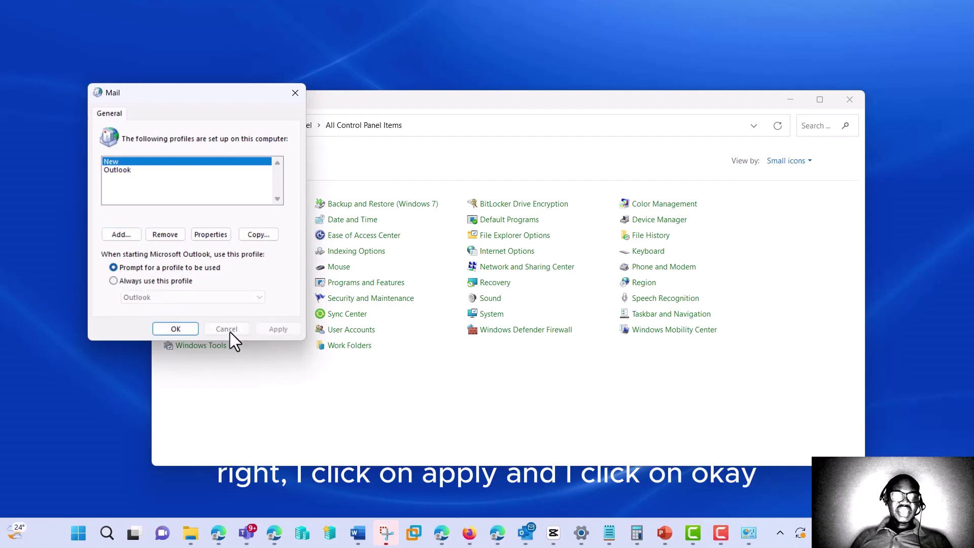
pyautogui.click(176, 329)
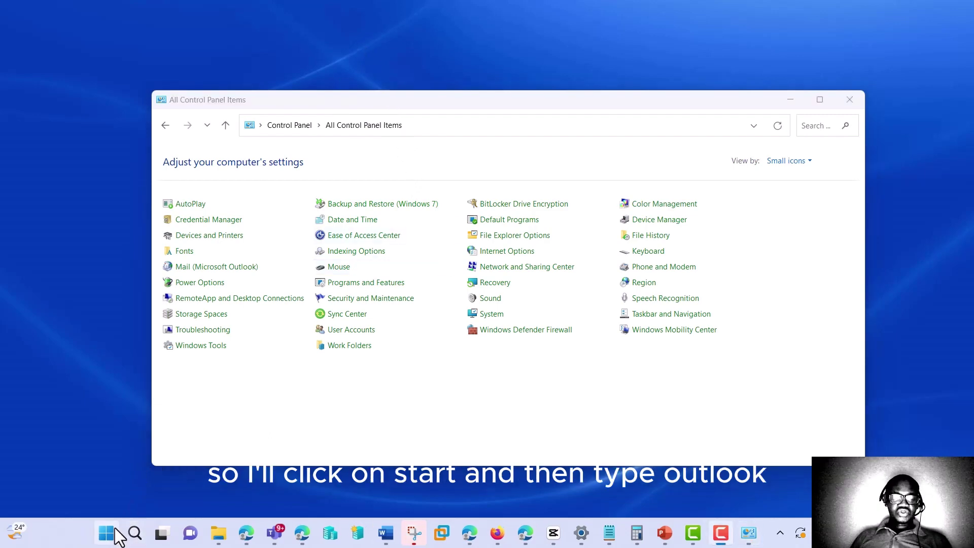
# Step: Launch Outlook by searching 'outl' in the Start menu
pyautogui.click(107, 533)
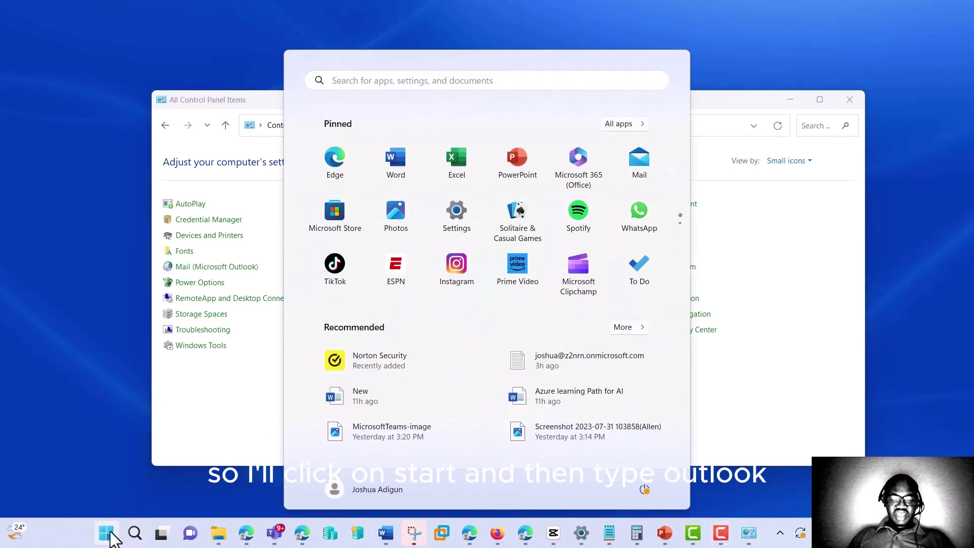
pyautogui.write('outl')
pyautogui.press('Return')
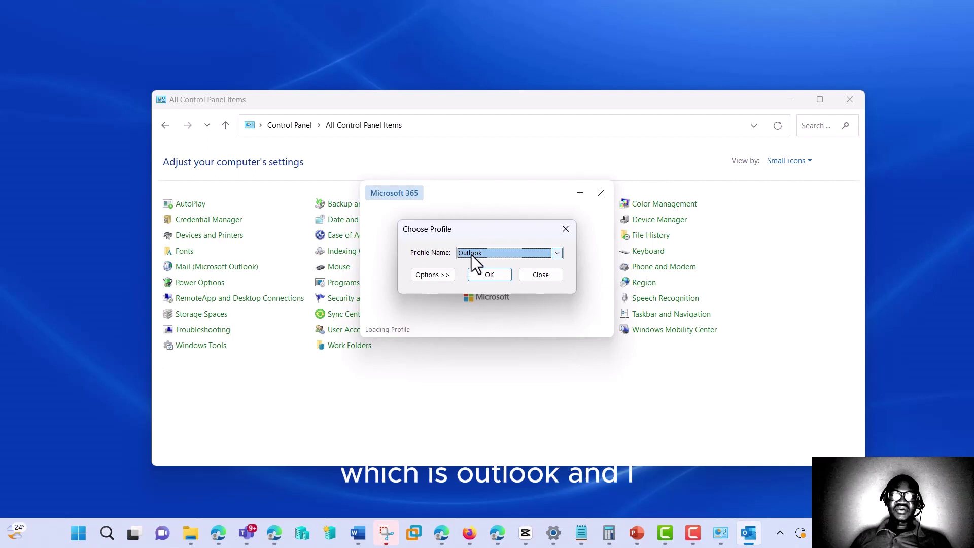
# Step: Select the New profile in the Choose Profile dropdown
pyautogui.click(556, 253)
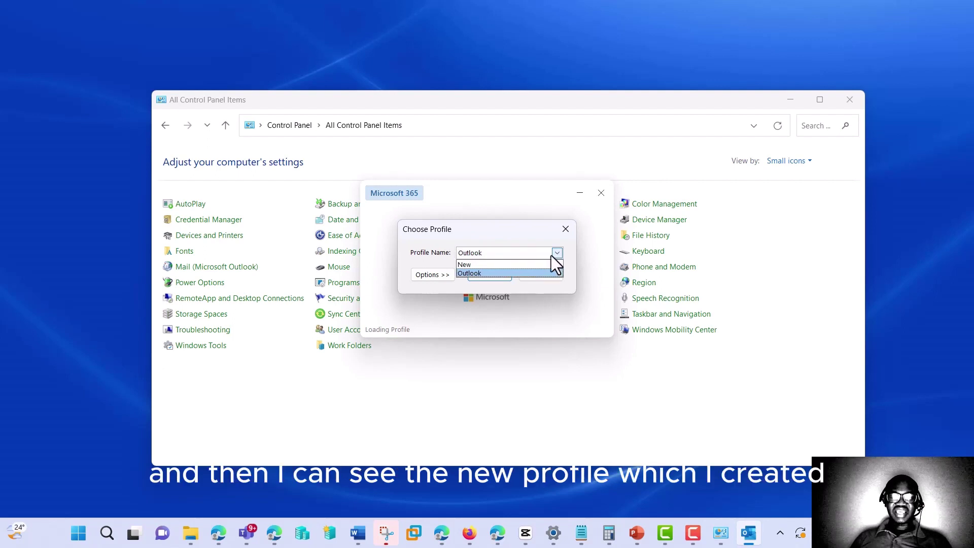
pyautogui.click(495, 265)
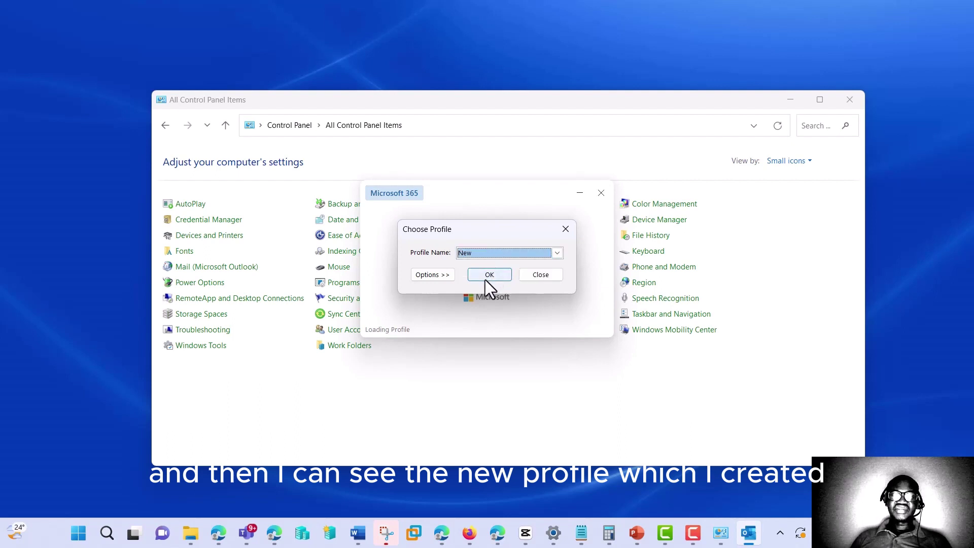